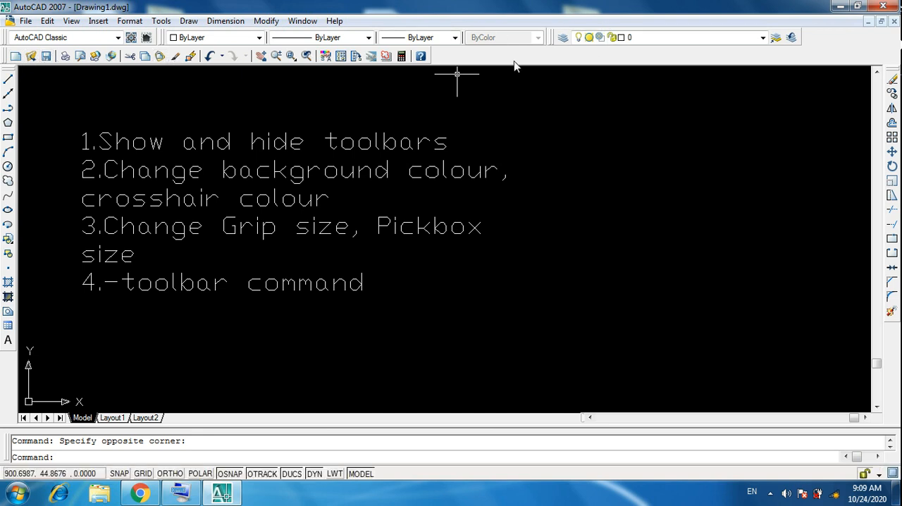
Step: Hide the Draw toolbar and show it again
right_click(330, 56)
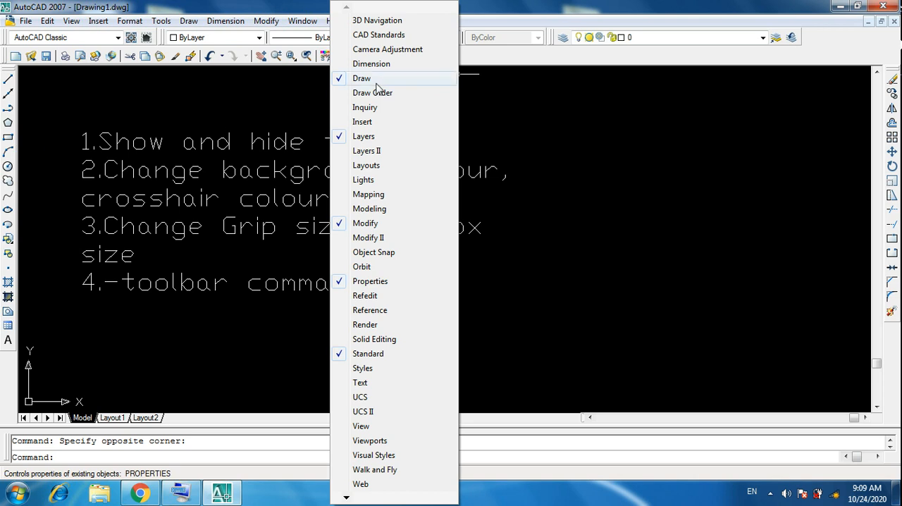
click(339, 82)
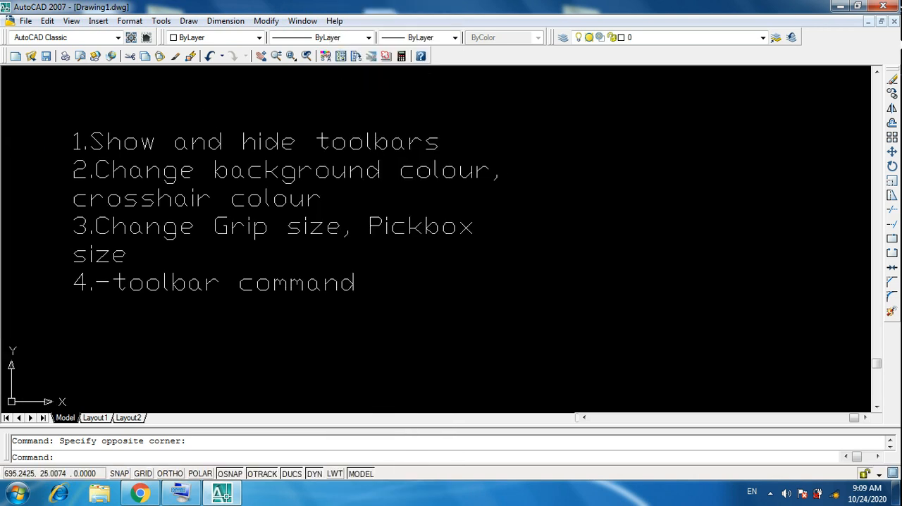
right_click(372, 62)
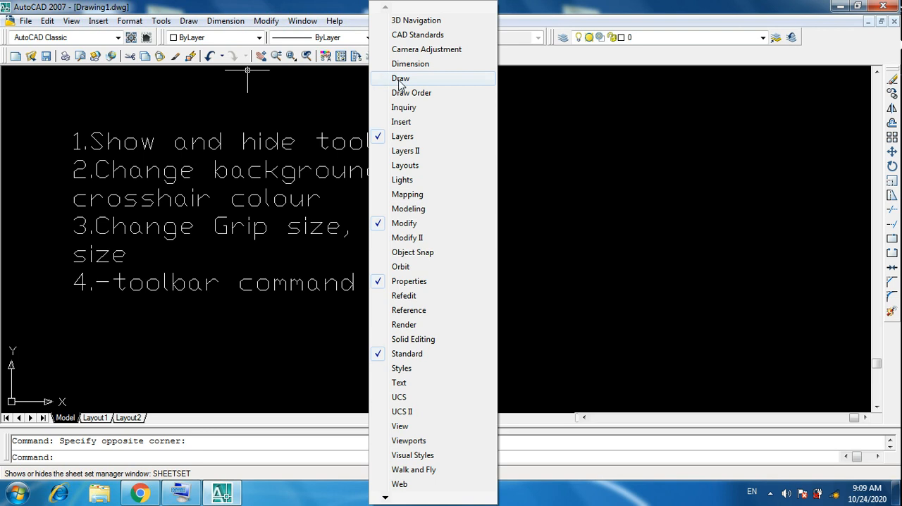
click(385, 80)
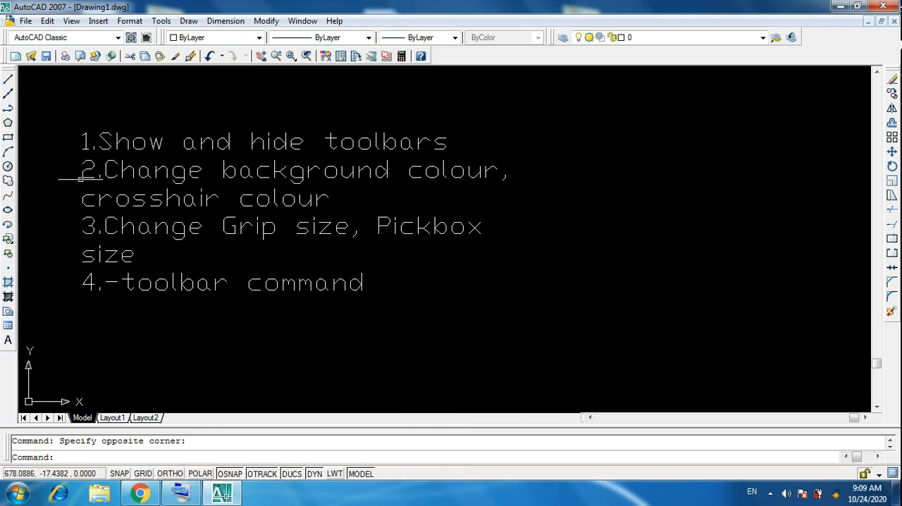
Step: Hide the Standard toolbar and restore it
right_click(366, 60)
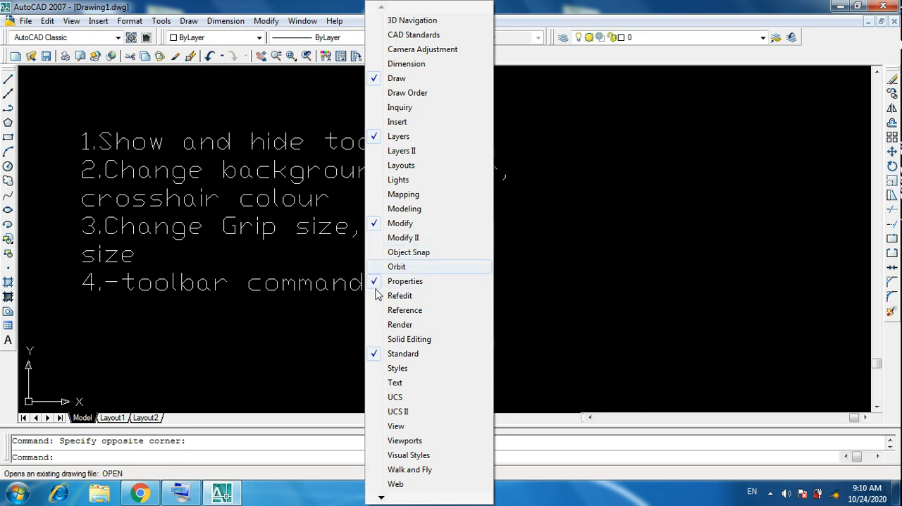
click(374, 358)
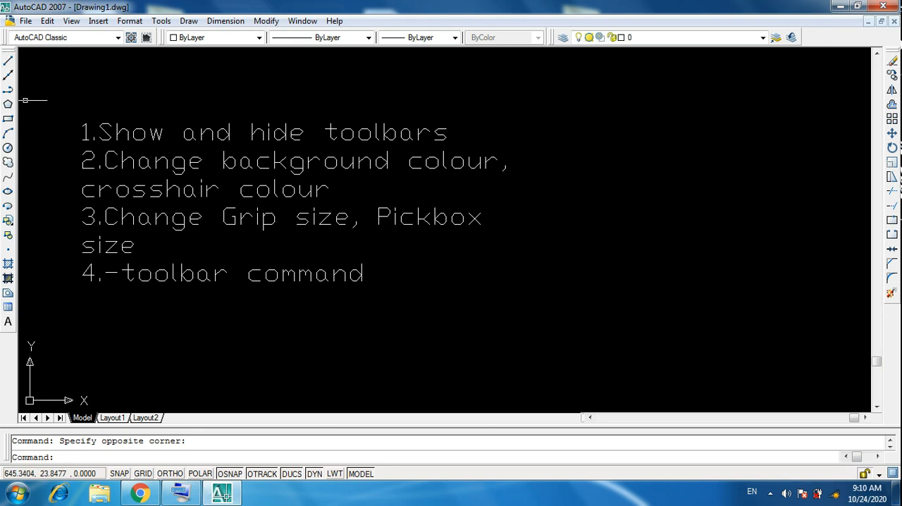
right_click(563, 39)
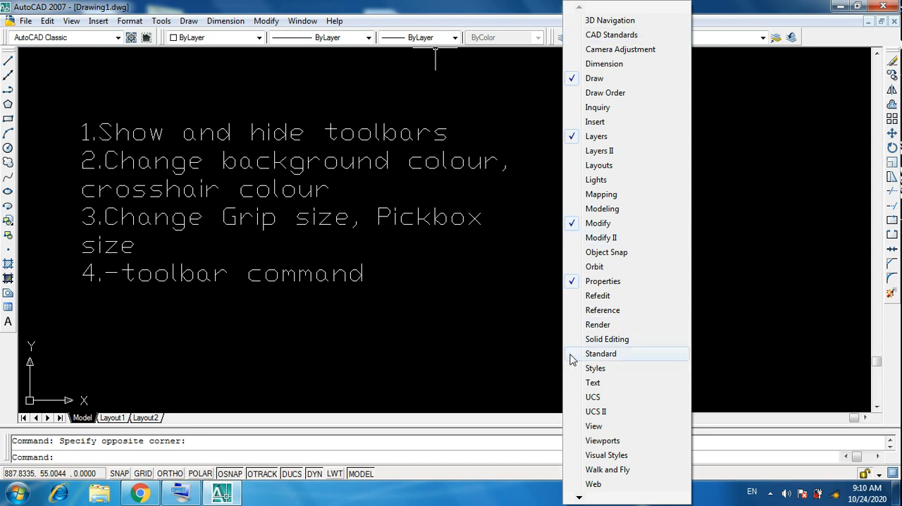
click(600, 354)
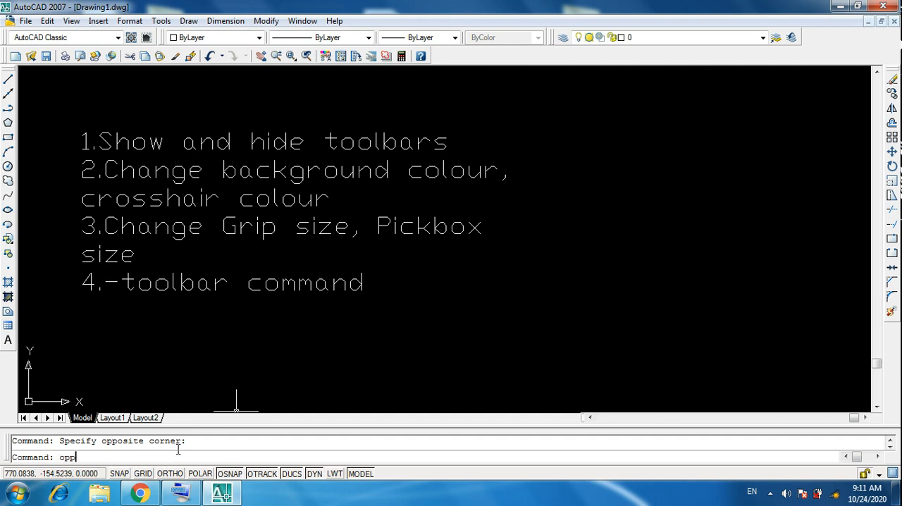
Step: In the display options, try yellow as the uniform background color of 2D model space
key(Return)
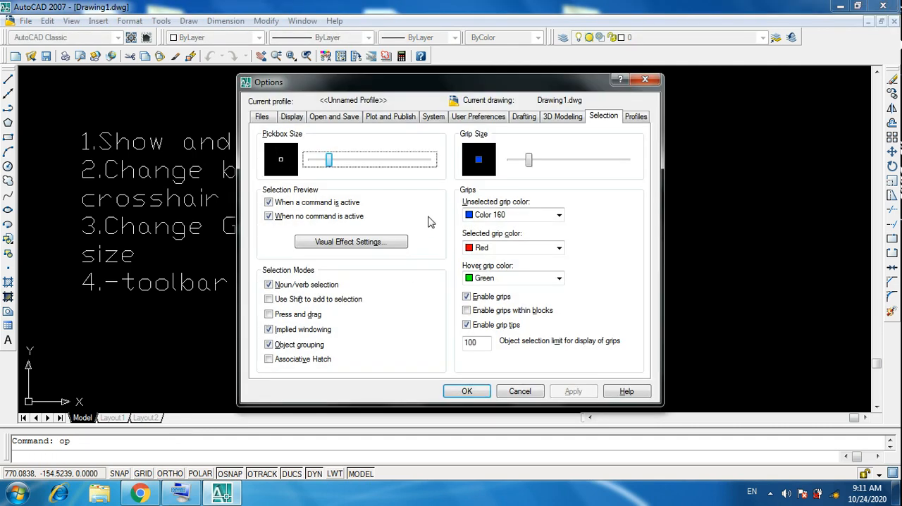
click(289, 119)
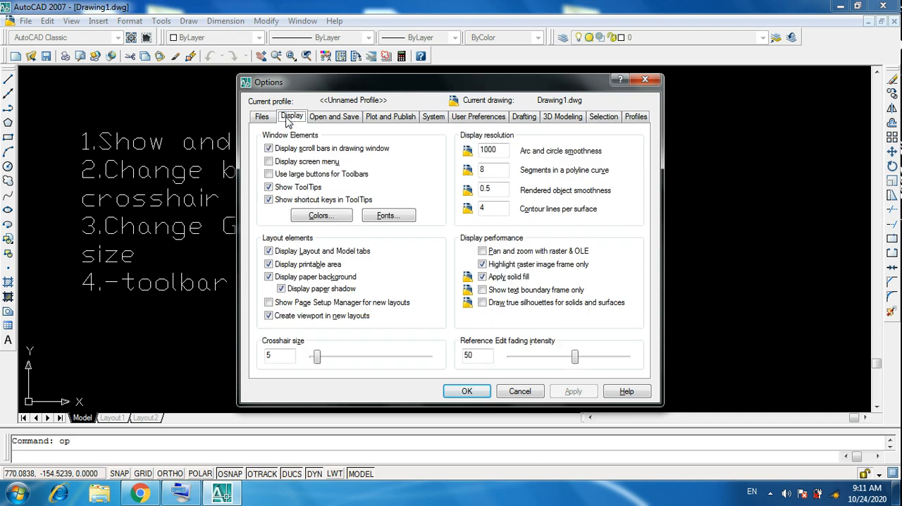
drag(404, 81, 624, 99)
click(561, 234)
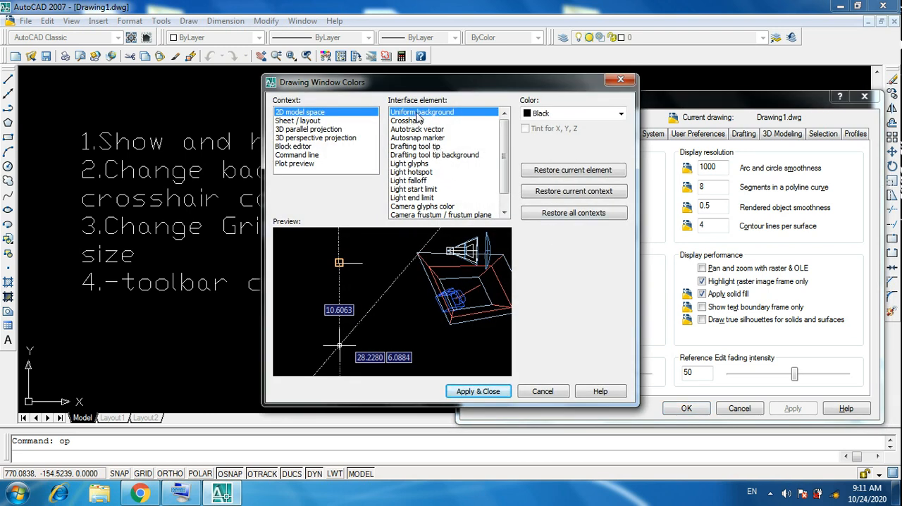
click(620, 114)
click(562, 137)
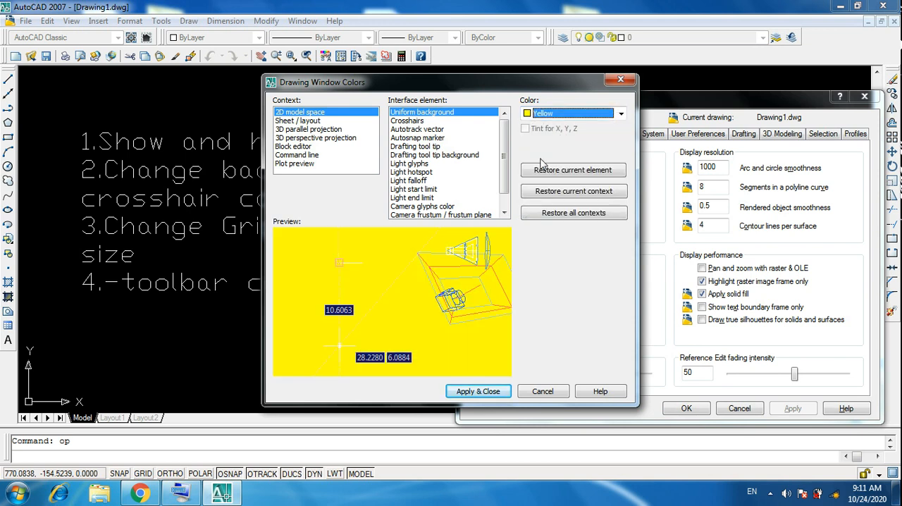
Step: Try black as the crosshair color in 2D model space, discard the color changes and close the options
click(407, 121)
click(620, 113)
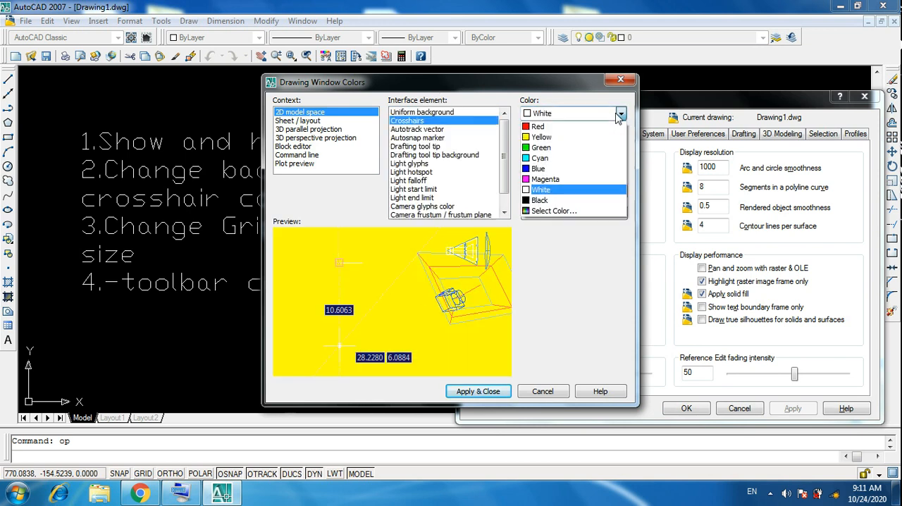
click(541, 200)
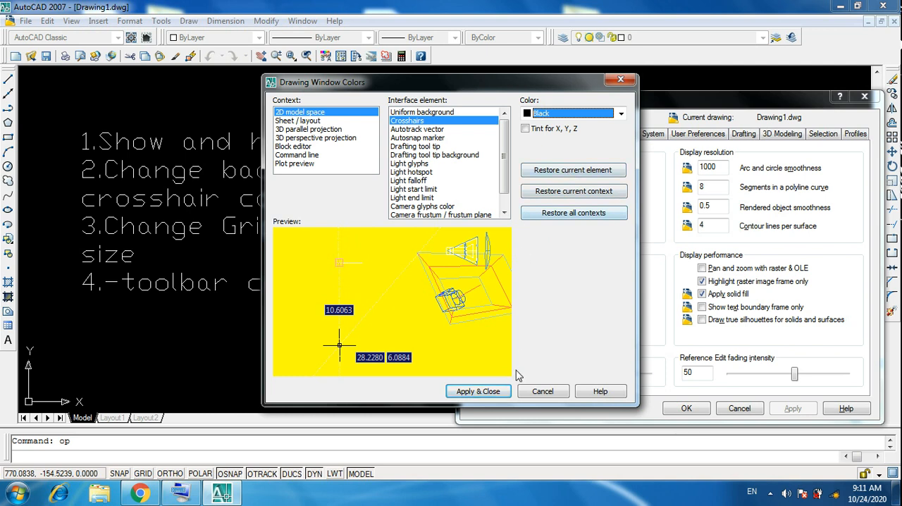
click(541, 392)
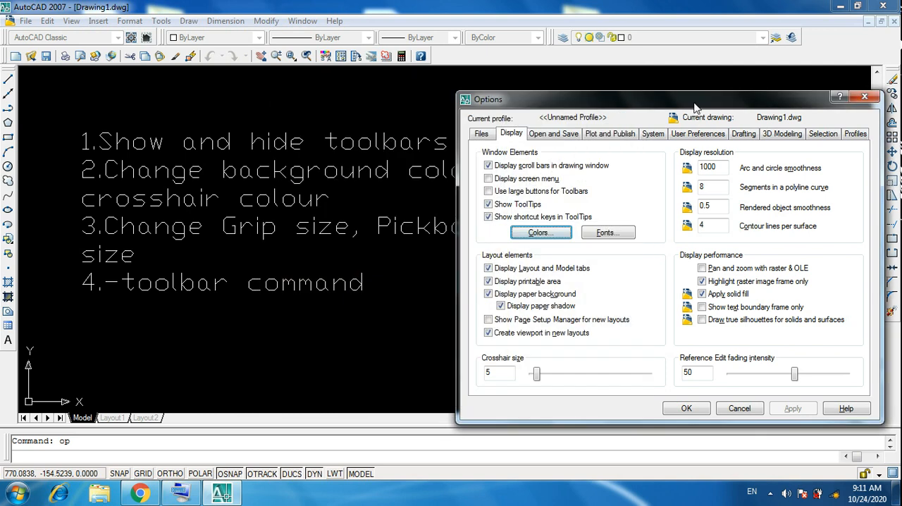
drag(698, 102, 742, 143)
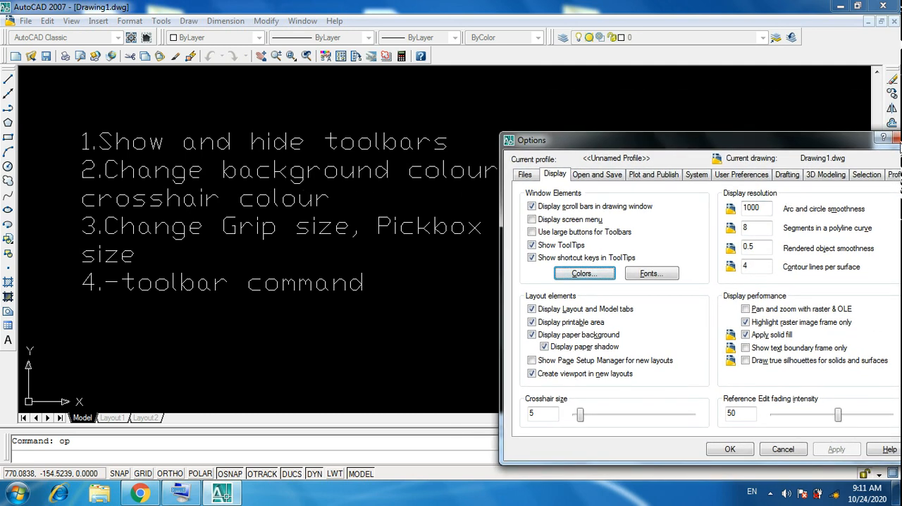
click(895, 138)
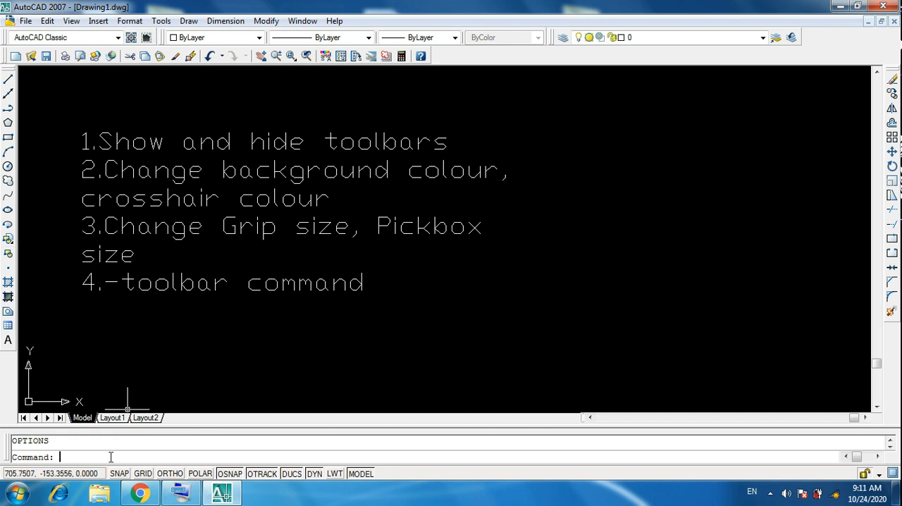
Step: Draw a nearly horizontal line about 106 units long in the empty area beside the text list
key(Return)
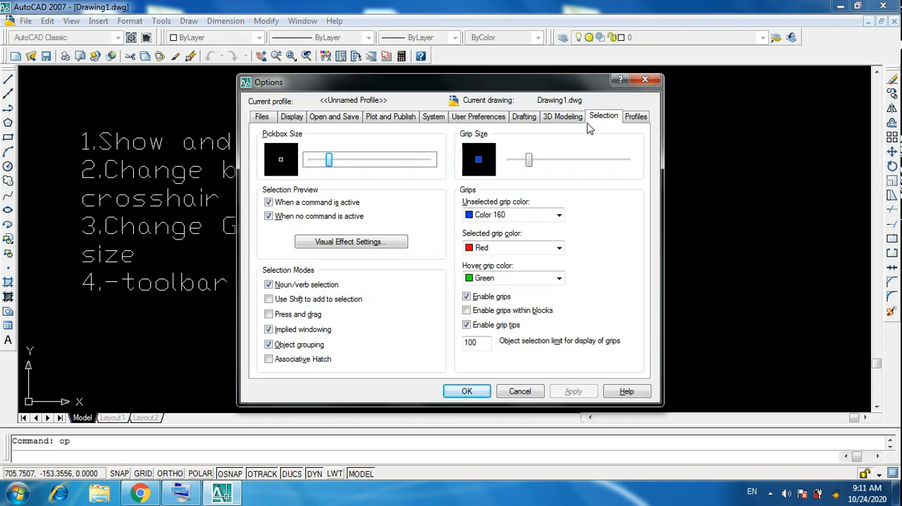
click(645, 79)
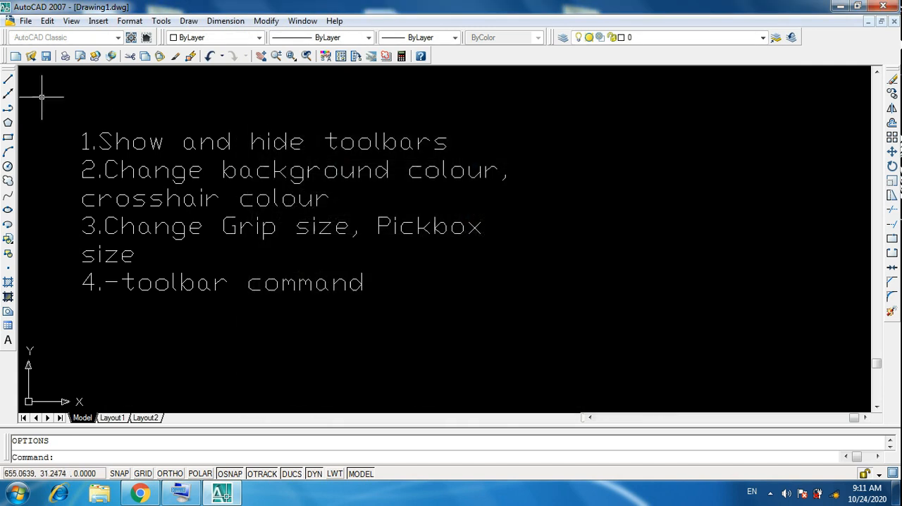
click(8, 79)
click(554, 223)
click(733, 220)
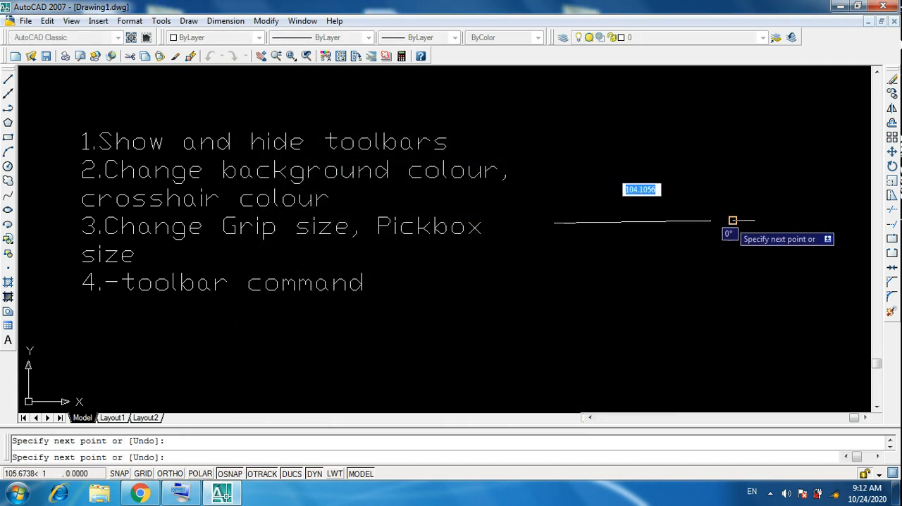
key(Return)
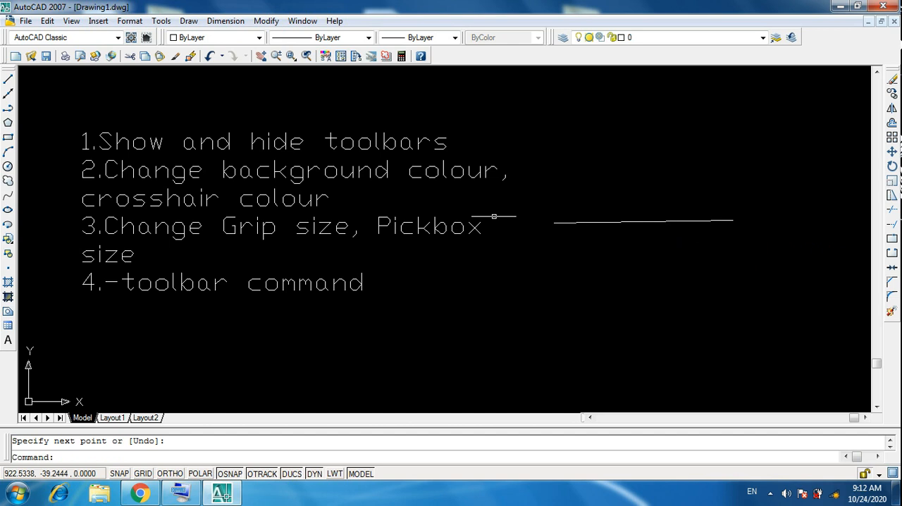
Step: Select the drawn line, examine its grips at different magnifications, and clear the selection
click(624, 220)
scroll(589, 223, up, 6)
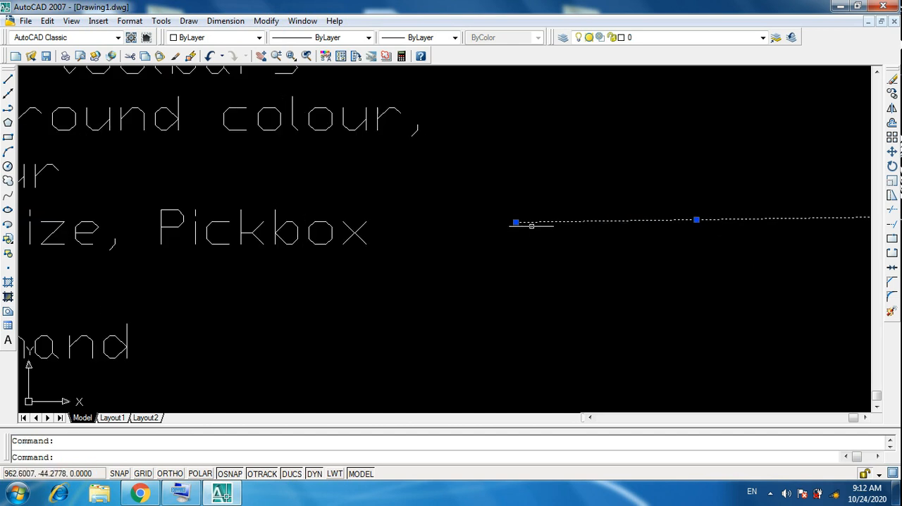
scroll(528, 227, down, 6)
scroll(549, 211, up, 10)
scroll(518, 208, down, 2)
scroll(509, 195, up, 4)
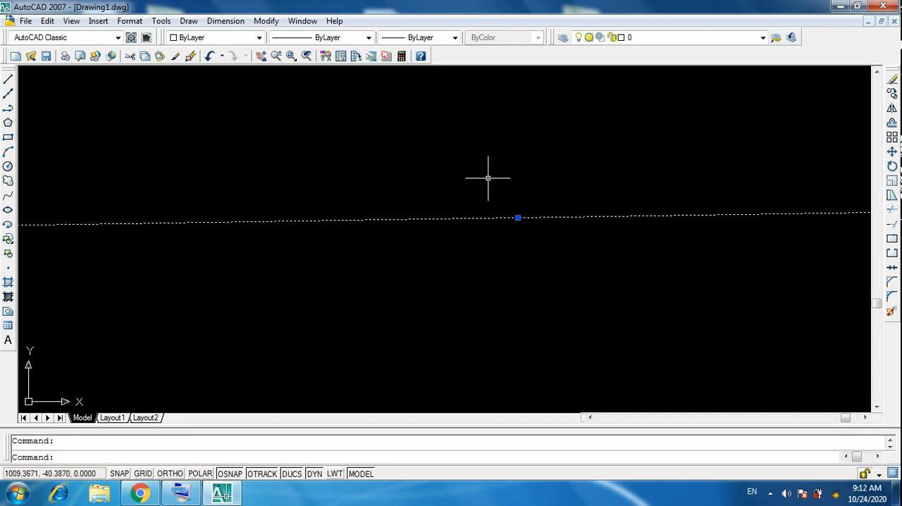
scroll(488, 178, down, 4)
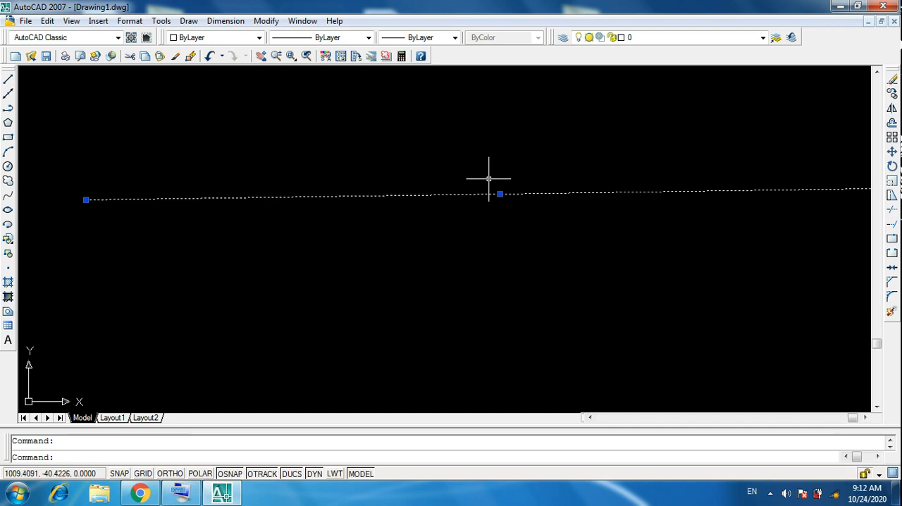
key(Escape)
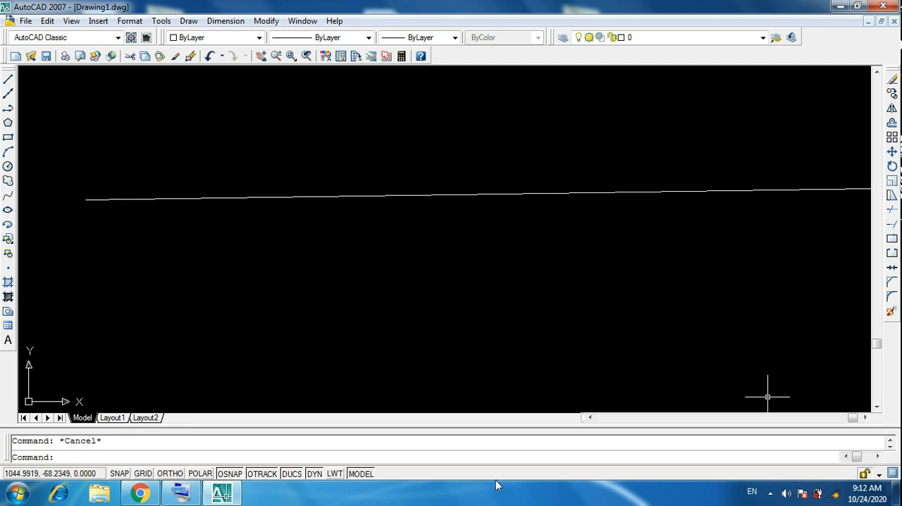
Step: Enlarge the pickbox size to nearly its maximum, apply the setting, and check the pickbox over the line
key(Return)
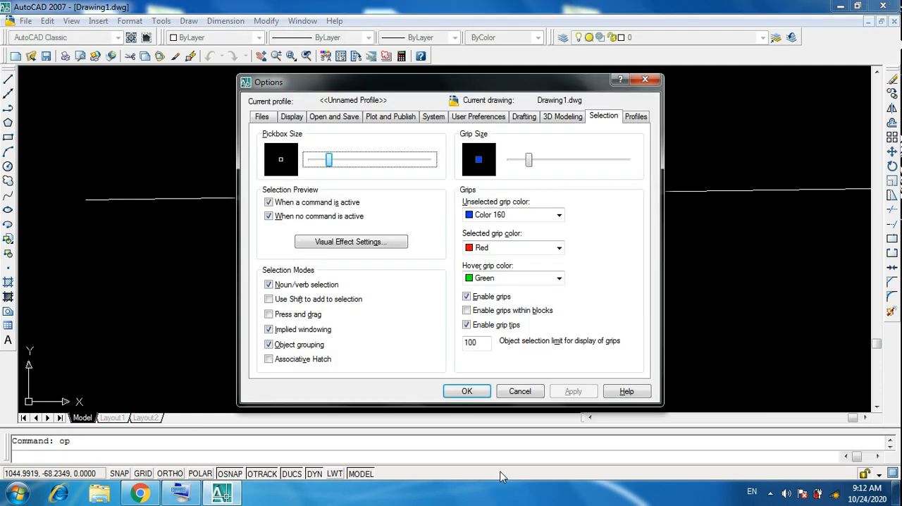
drag(331, 163, 428, 162)
click(574, 392)
click(465, 391)
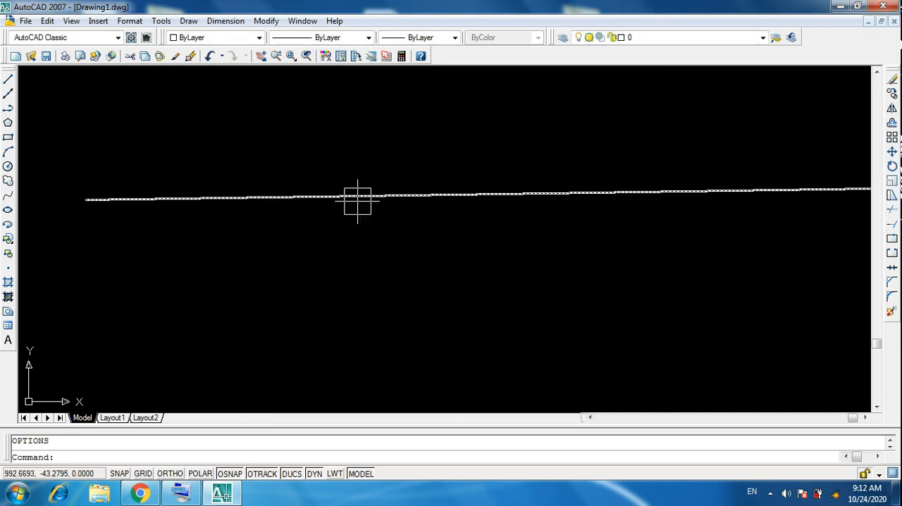
scroll(338, 185, down, 2)
scroll(315, 232, down, 2)
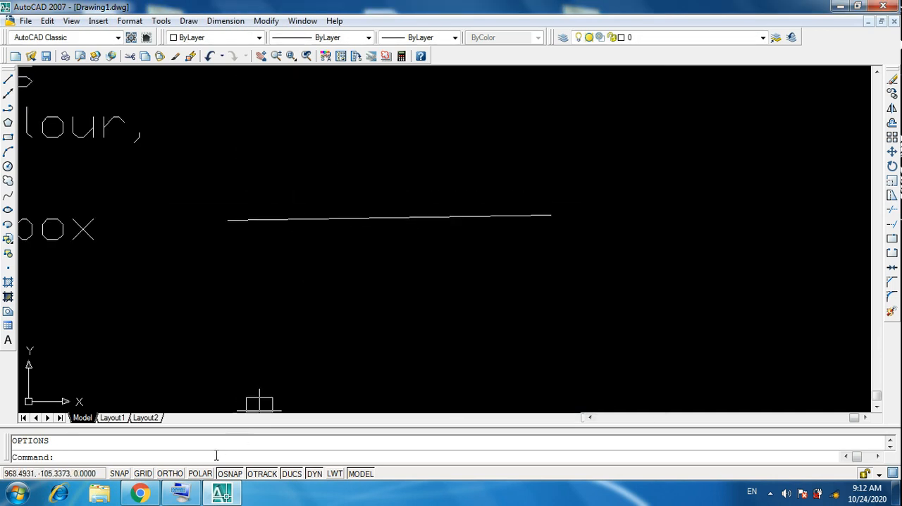
Step: Set the pickbox size to about 30% and the grip size to about 60% of their ranges, checking the grips on the line
key(Return)
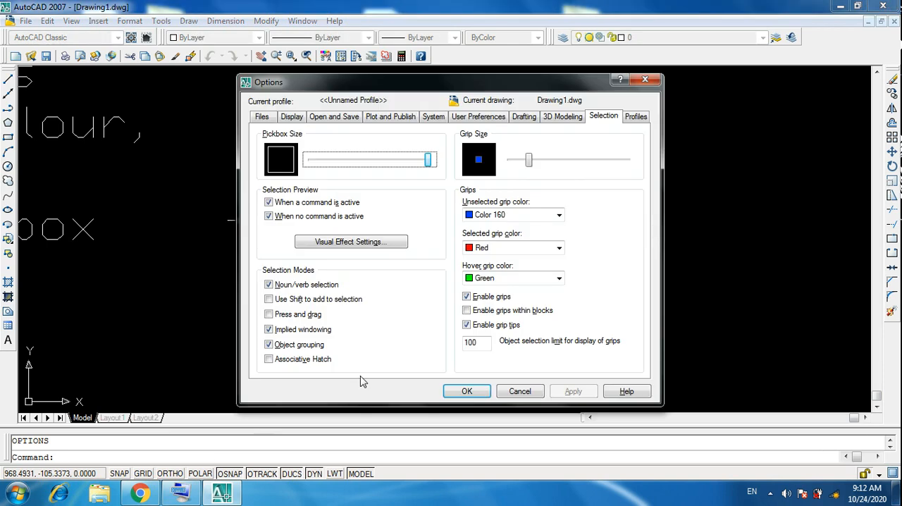
drag(428, 160, 344, 160)
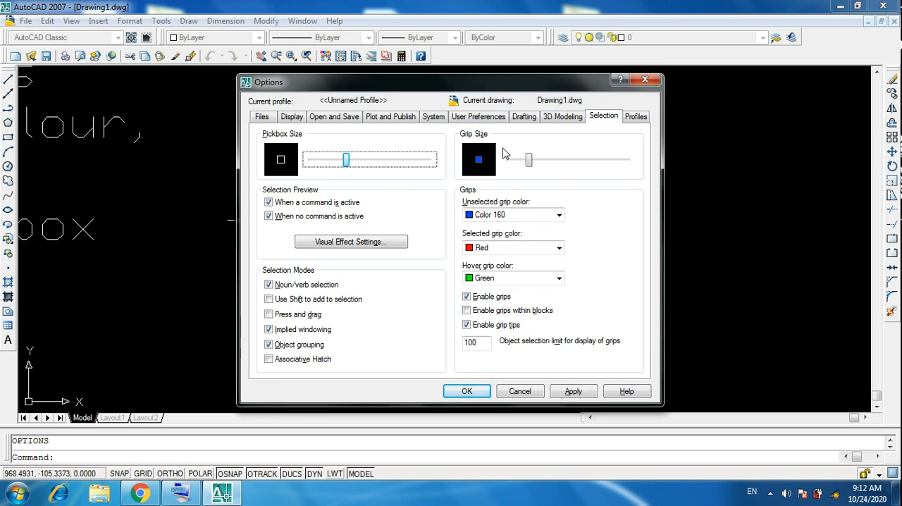
drag(524, 161, 582, 161)
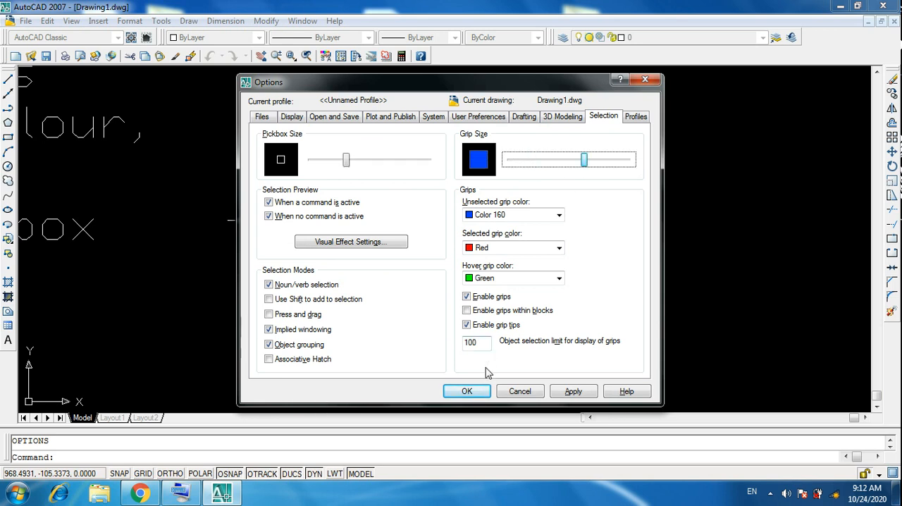
click(571, 392)
click(467, 391)
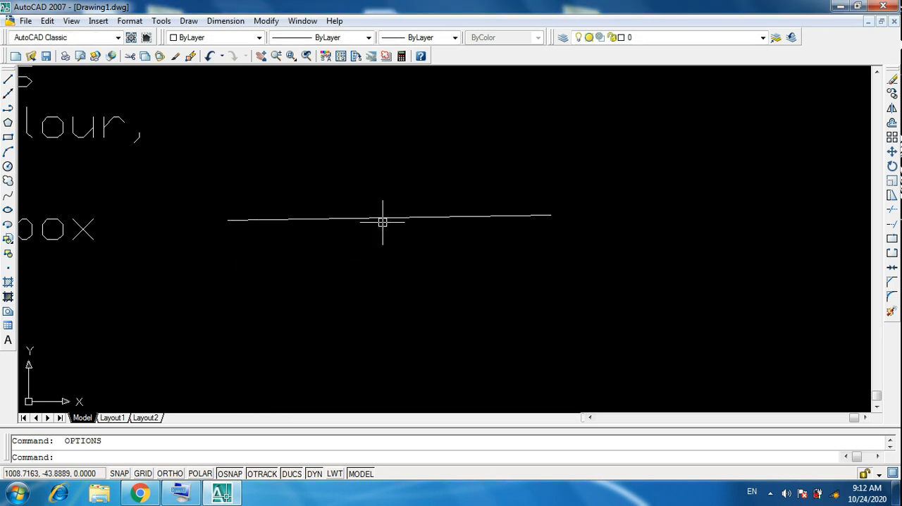
click(370, 218)
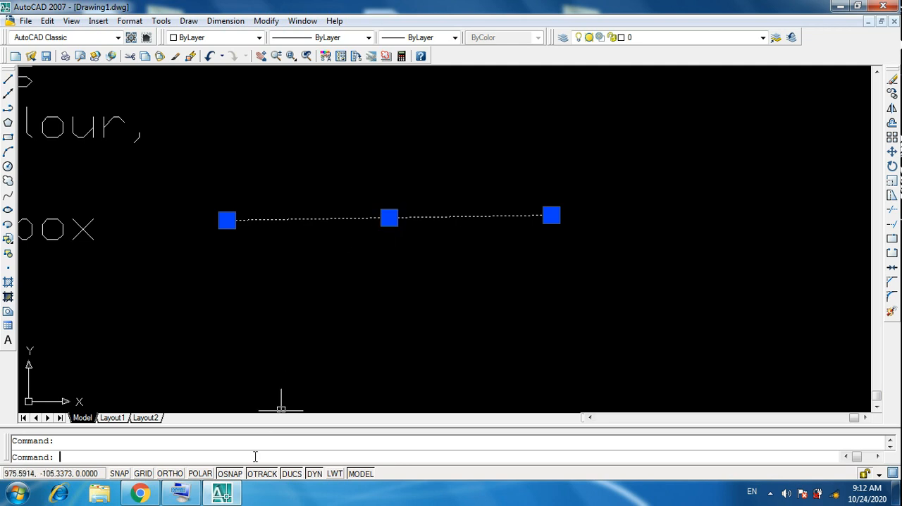
Step: Reduce the grip size to about 30% of its range and apply the setting
key(Return)
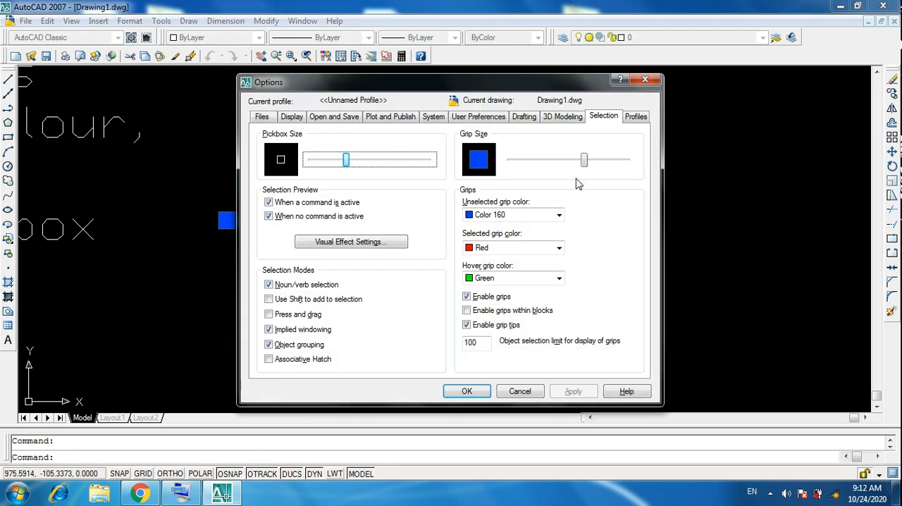
drag(584, 168, 541, 168)
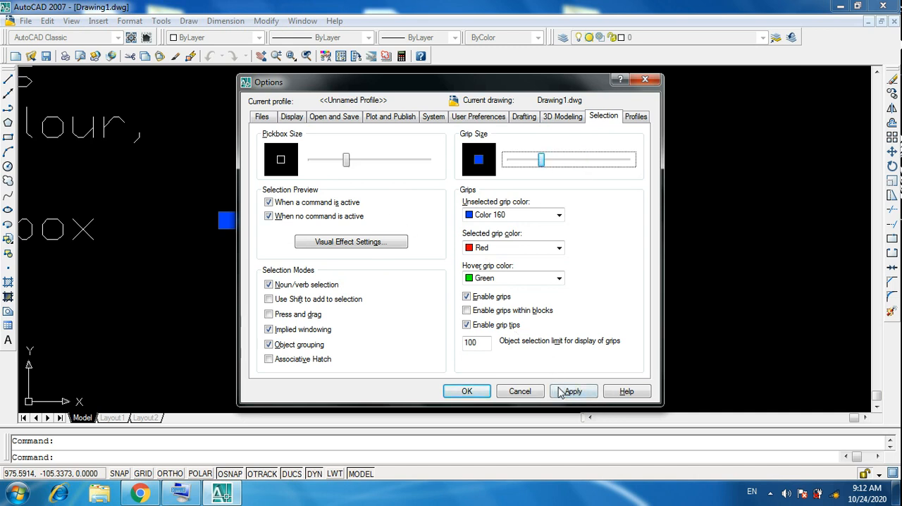
click(573, 391)
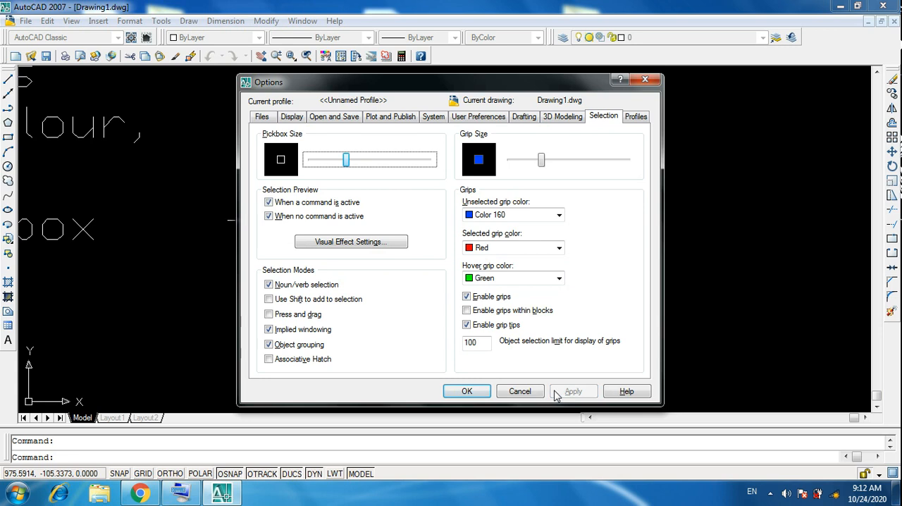
click(467, 391)
Step: Hide the Draw, Layers and Modify toolbars
scroll(558, 256, down, 4)
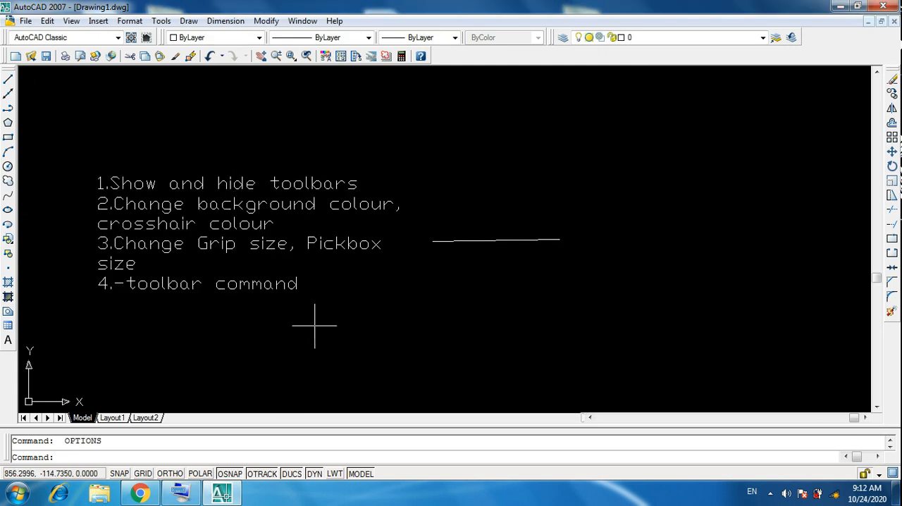
scroll(141, 305, up, 2)
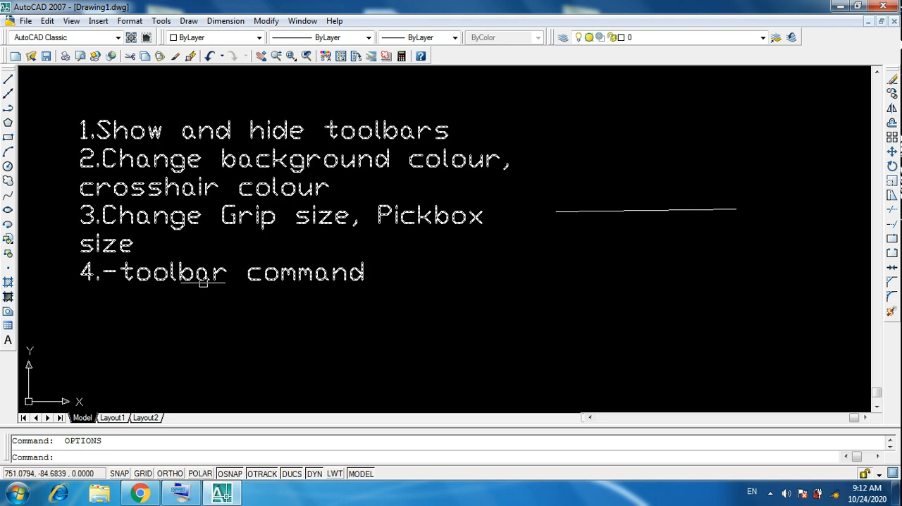
scroll(308, 282, down, 2)
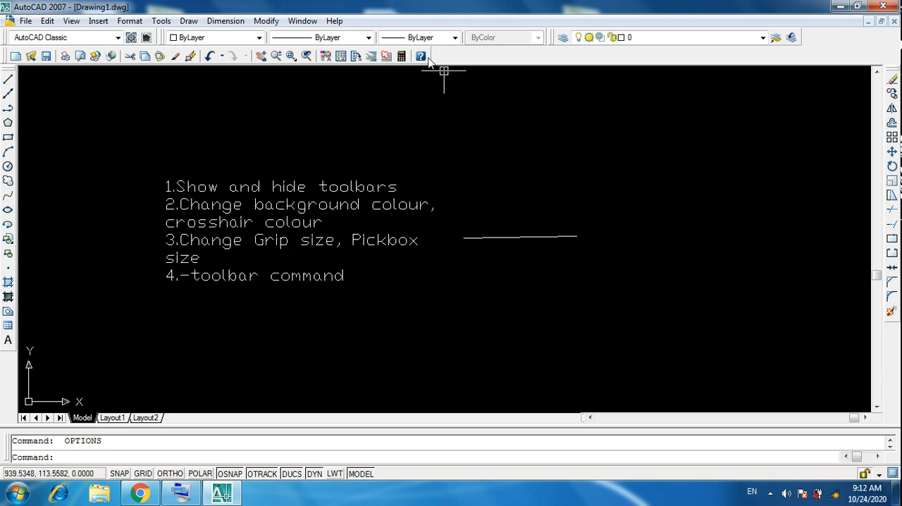
right_click(371, 61)
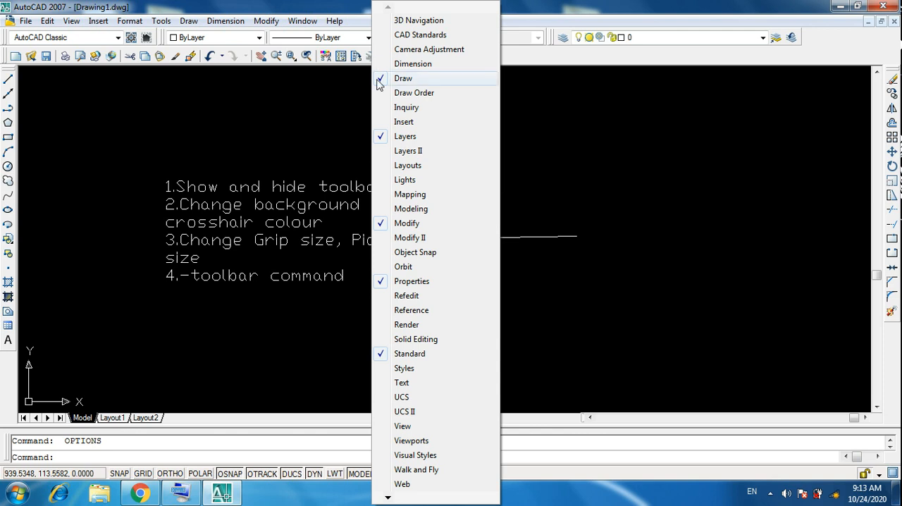
click(379, 80)
right_click(356, 61)
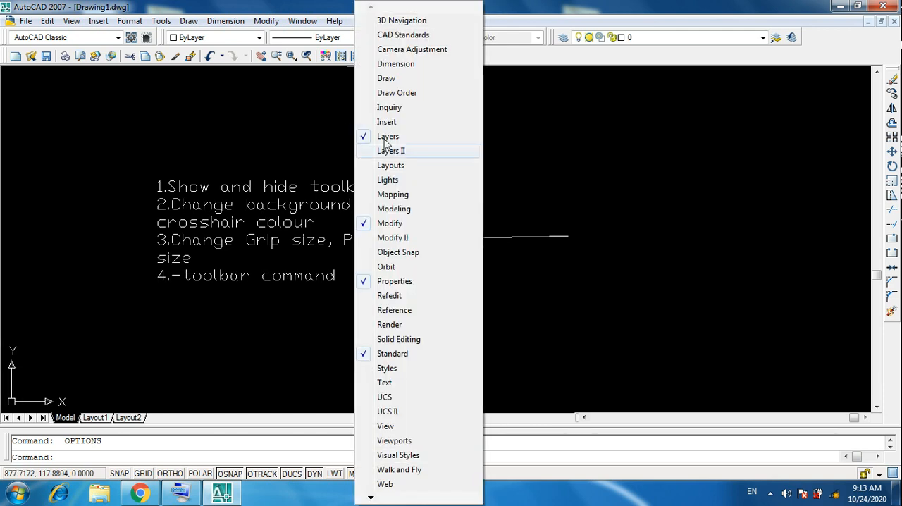
click(367, 138)
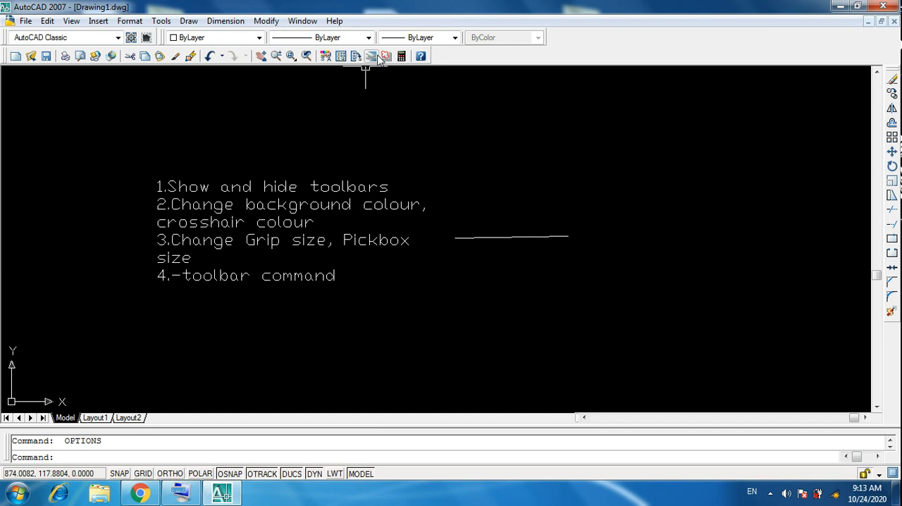
right_click(381, 61)
click(389, 223)
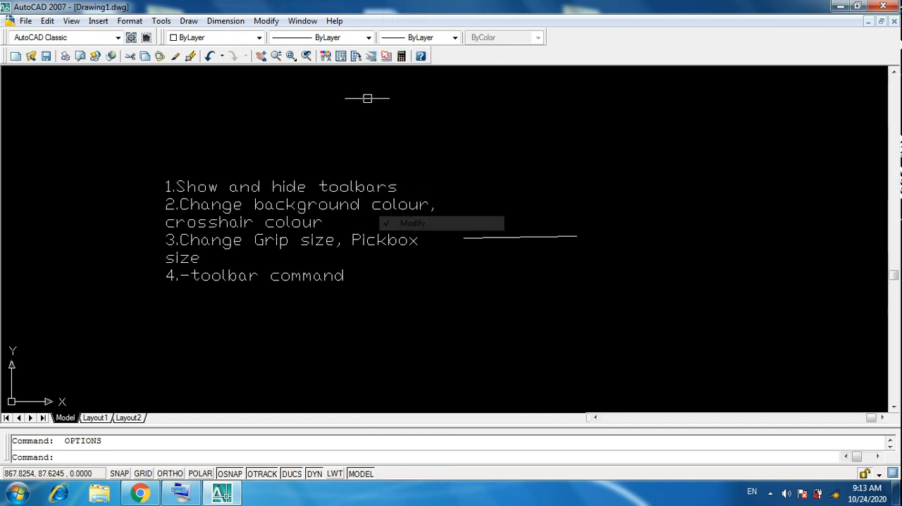
Step: Hide the Properties, Standard and Workspaces toolbars, leaving the drawing window without any toolbars
right_click(373, 65)
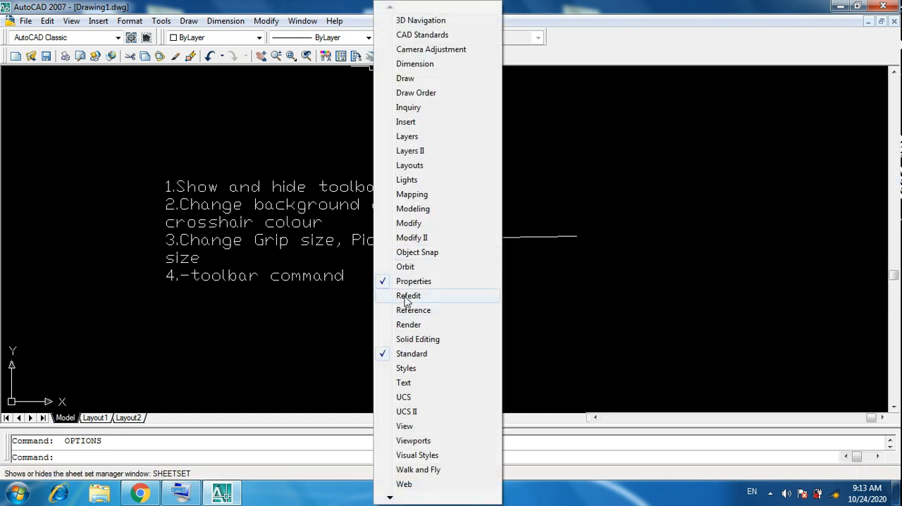
click(389, 281)
right_click(358, 57)
click(368, 354)
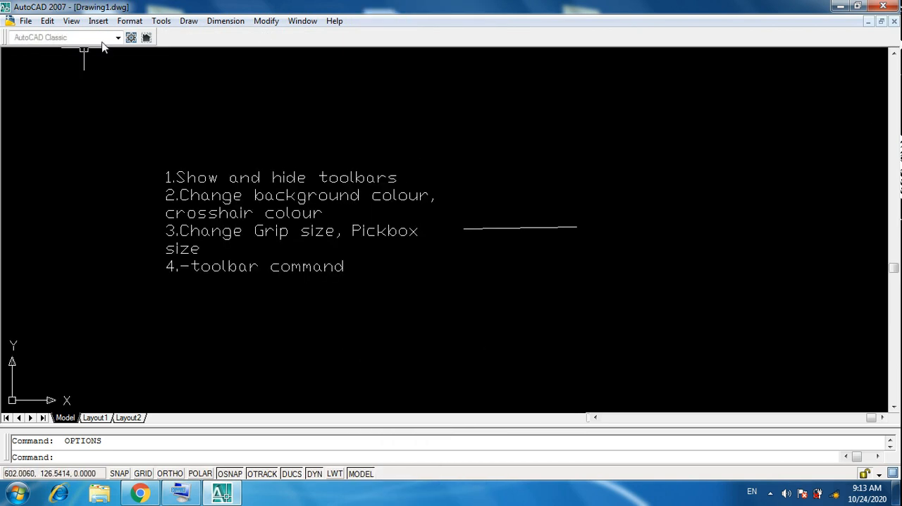
right_click(129, 42)
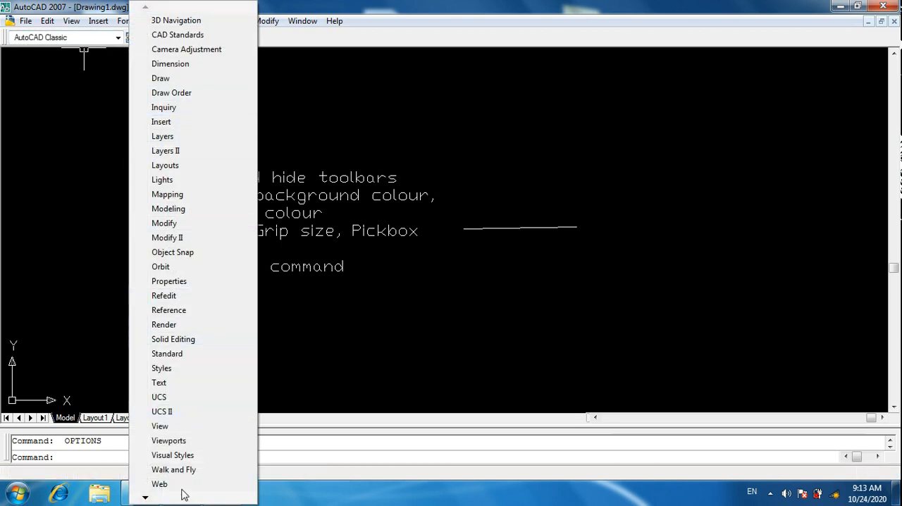
mouse_move(143, 497)
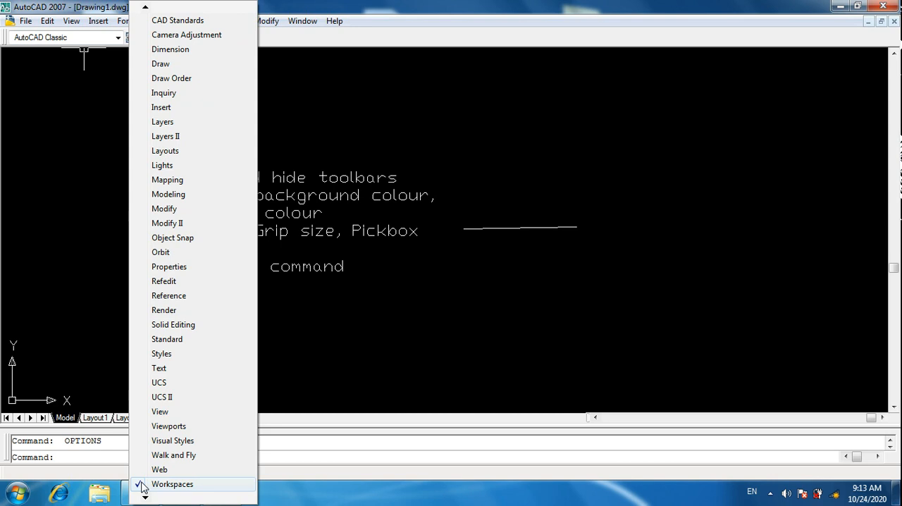
click(141, 484)
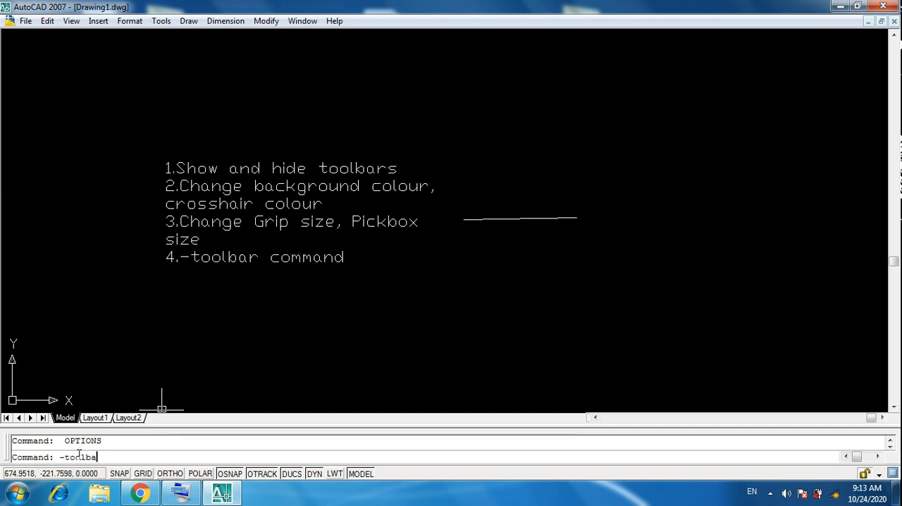
Step: Restore the Draw toolbar with the -toolbar command, using the toolbar name draw and the Show option
key(Return)
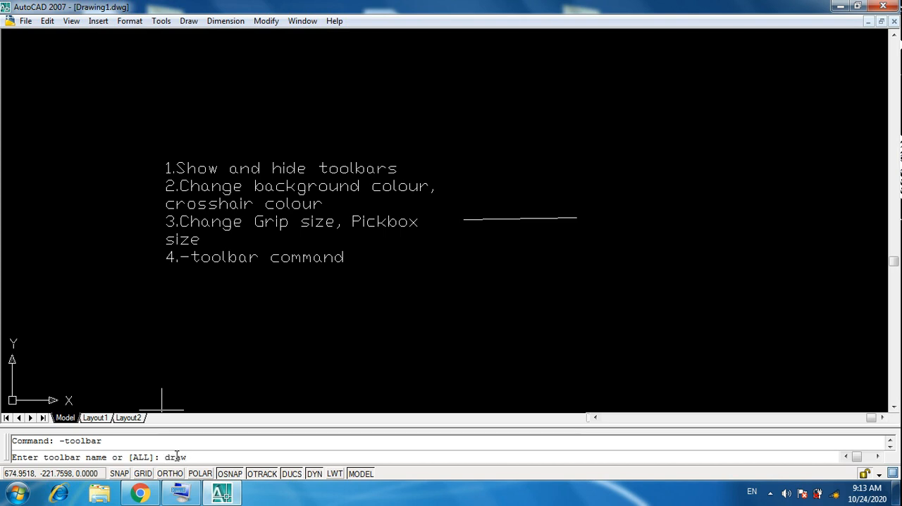
key(Return)
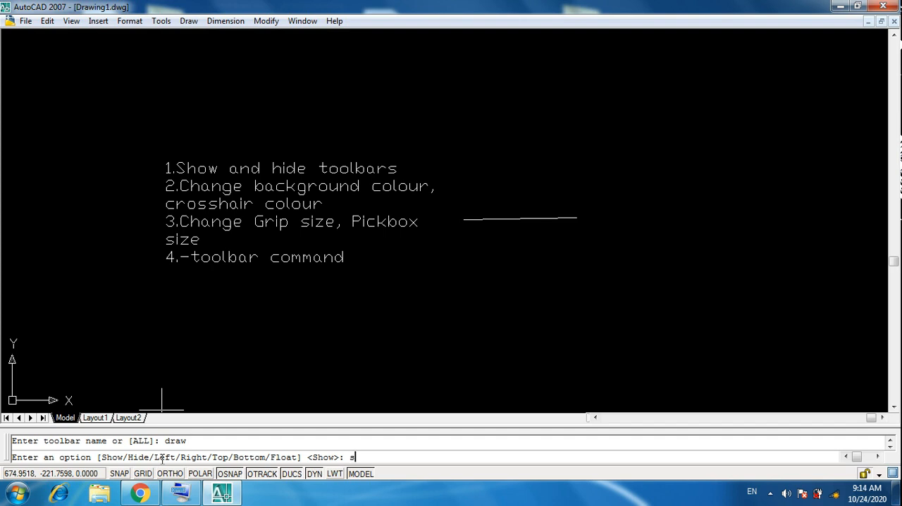
key(Return)
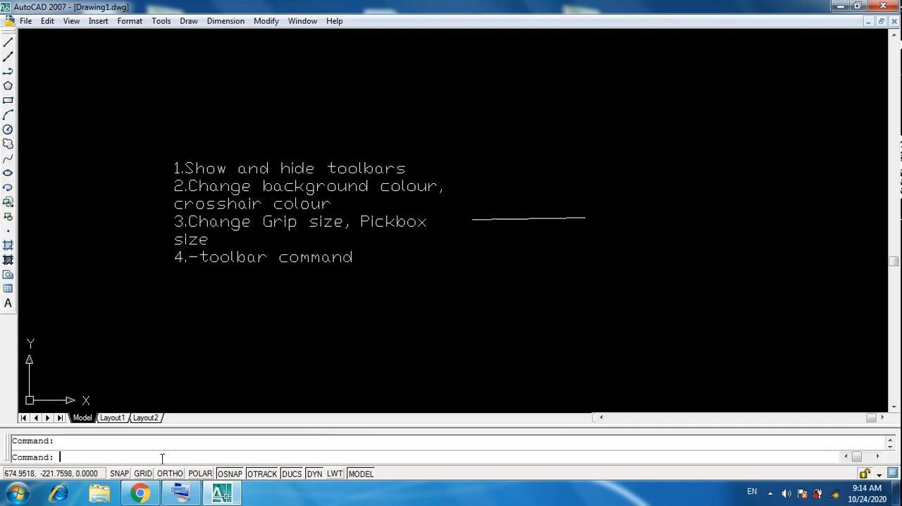
Step: Show the Layers and Modify toolbars again
right_click(8, 98)
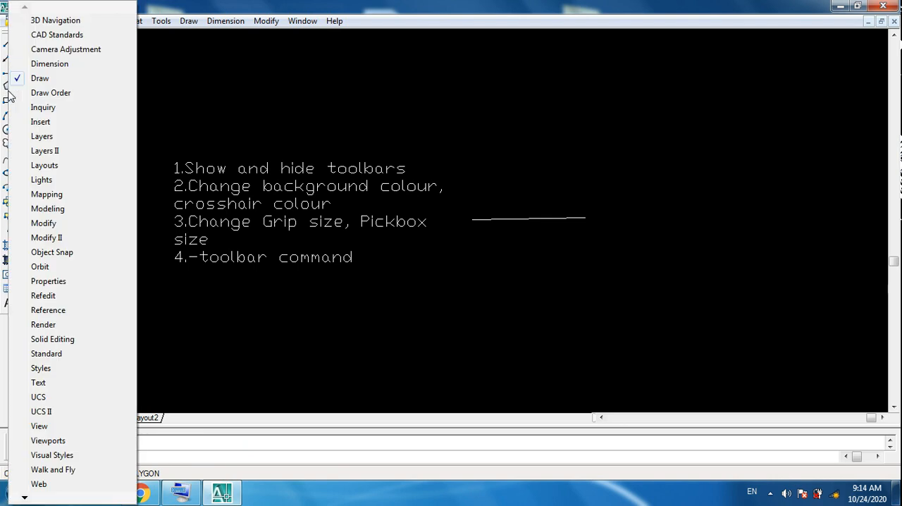
click(22, 141)
right_click(10, 150)
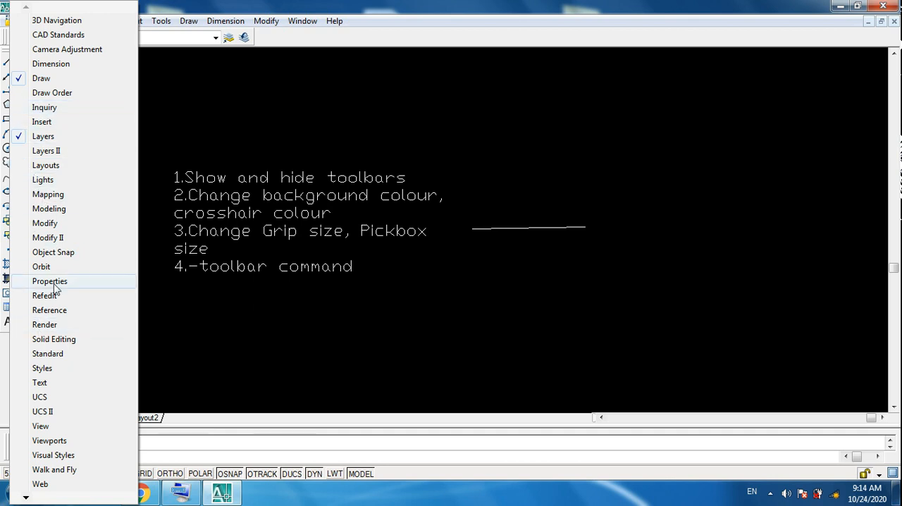
click(42, 223)
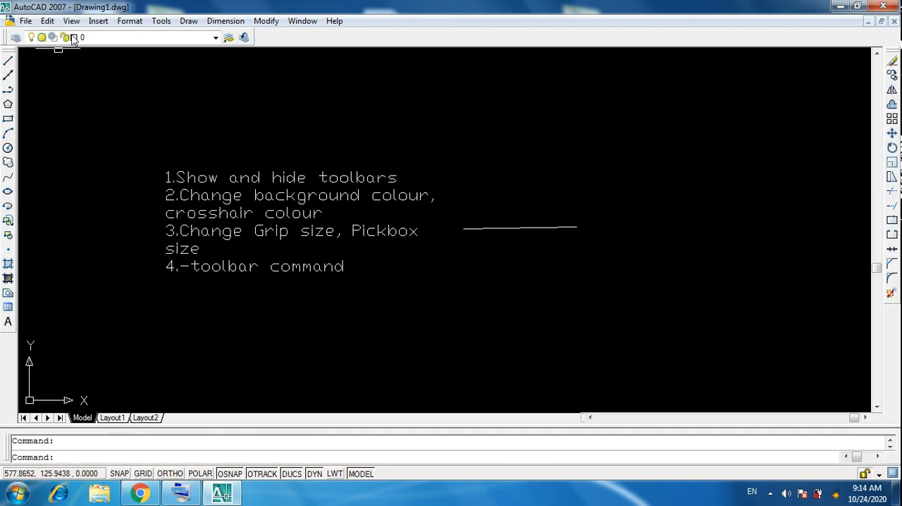
Step: Show the Workspaces and Standard toolbars again
right_click(232, 39)
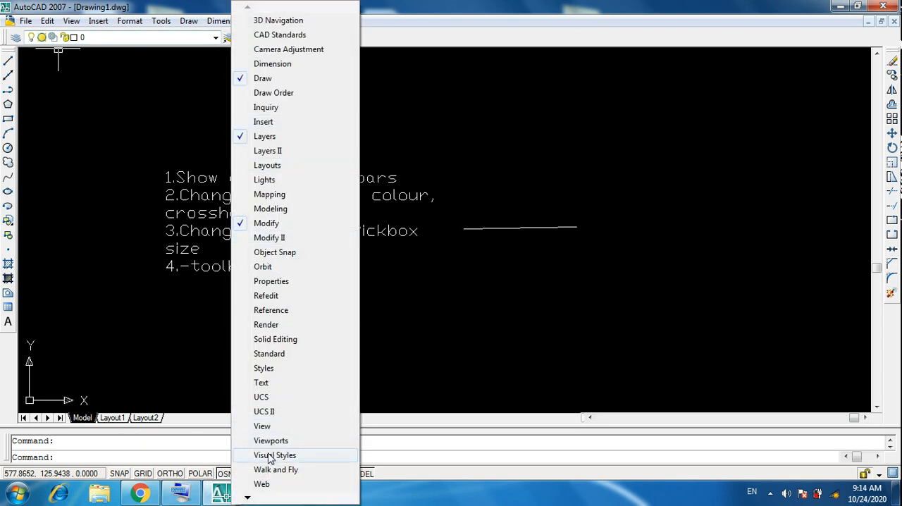
mouse_move(252, 498)
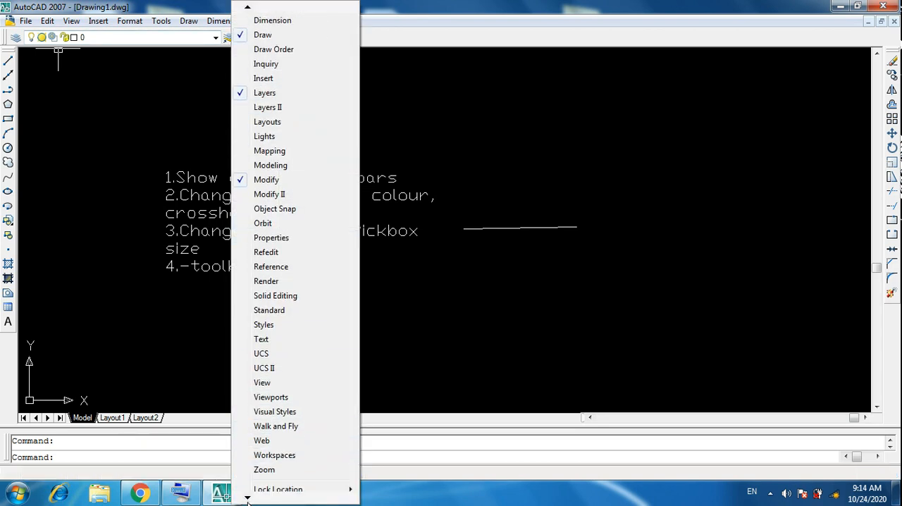
click(273, 426)
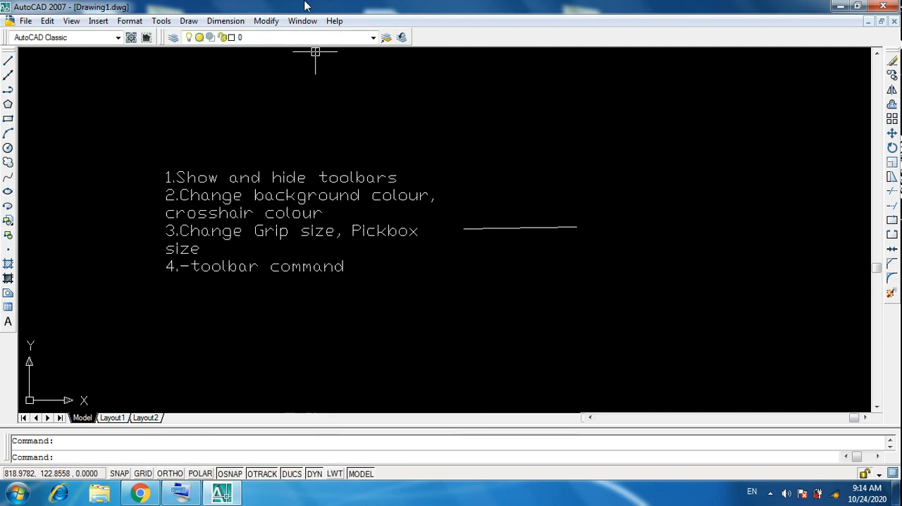
right_click(398, 38)
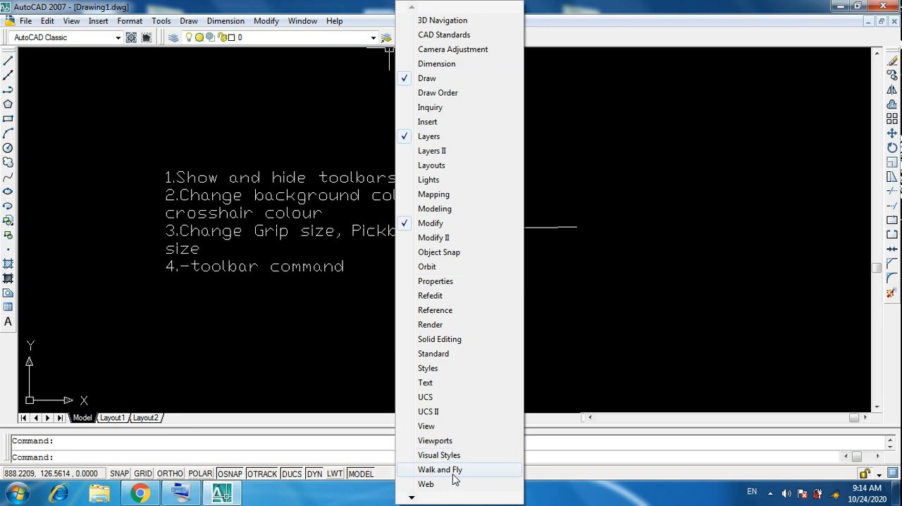
click(409, 357)
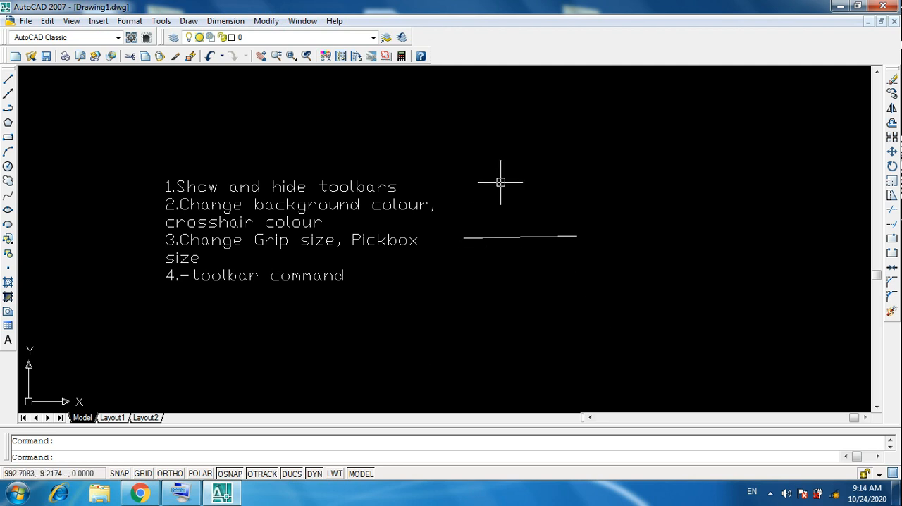
Step: Erase the nearly horizontal line beside the text list, selecting it with a crossing window
click(599, 259)
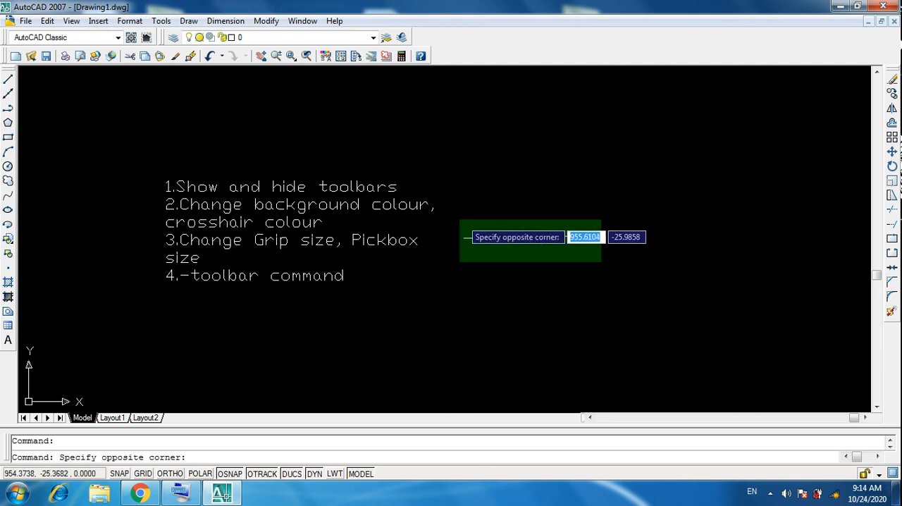
click(456, 218)
key(Delete)
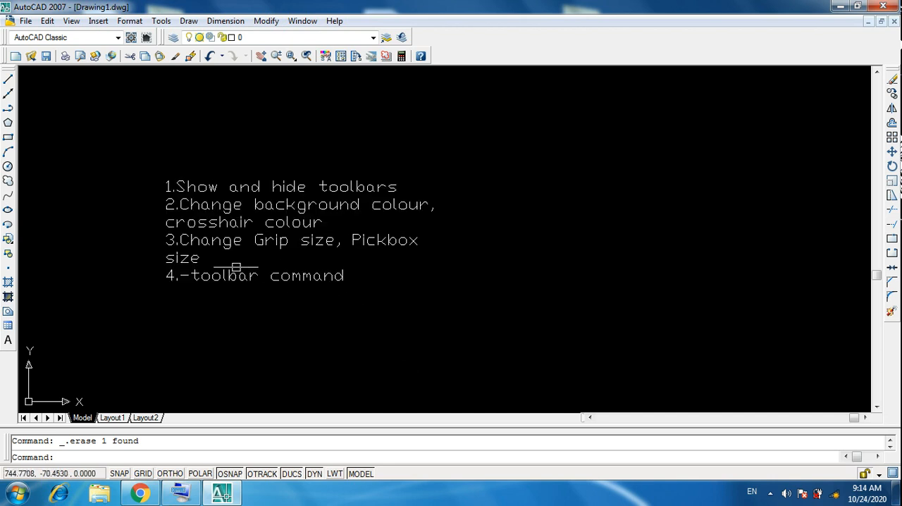
scroll(433, 298, up, 1)
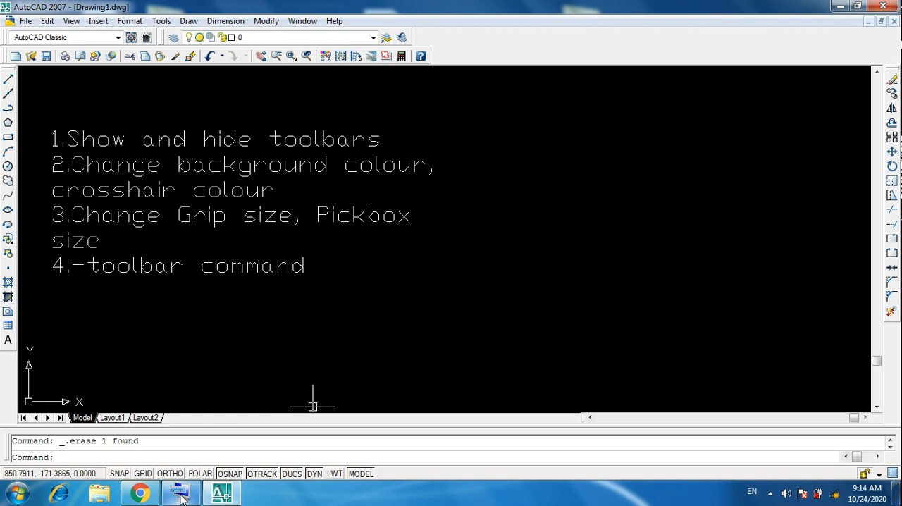
click(771, 494)
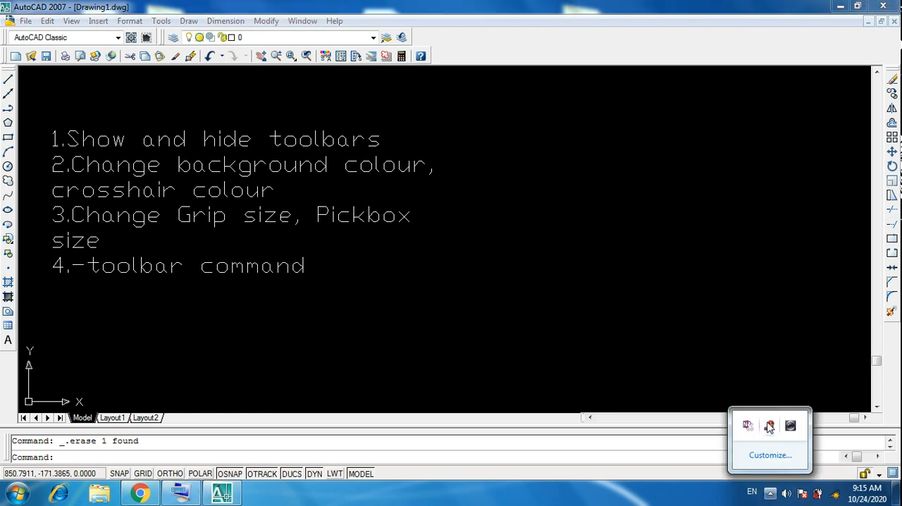